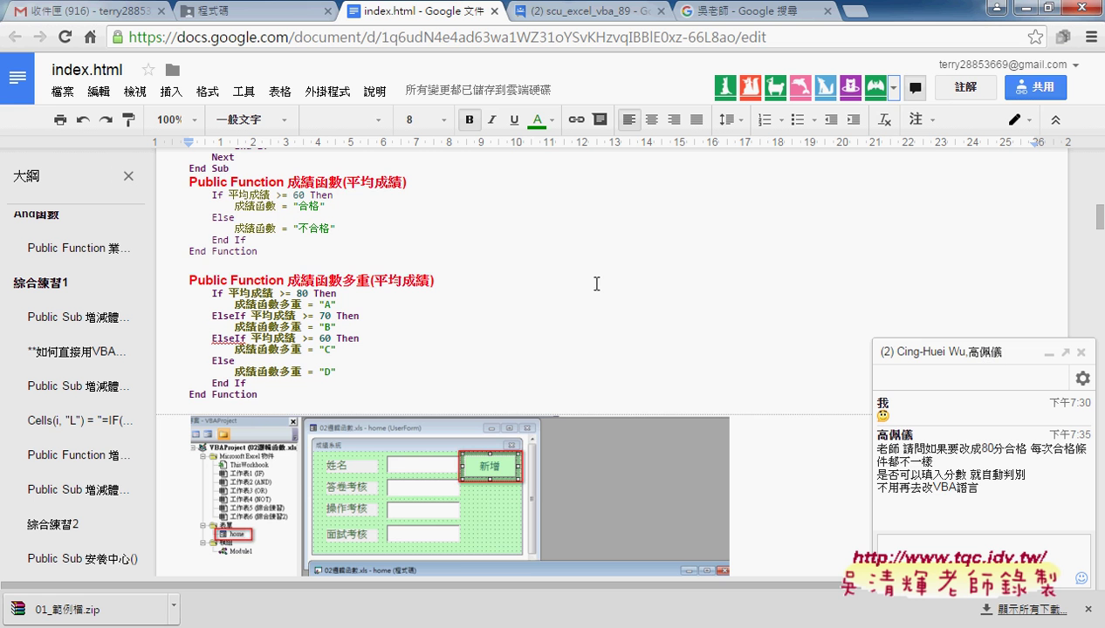
Step: Select the full code of both Public Functions, 成績函數 and 成績函數多重, in the document
{"action": "left_click", "coordinate": [418, 266]}
{"action": "scroll", "coordinate": [281, 305], "scroll_direction": "up", "scroll_amount": 1}
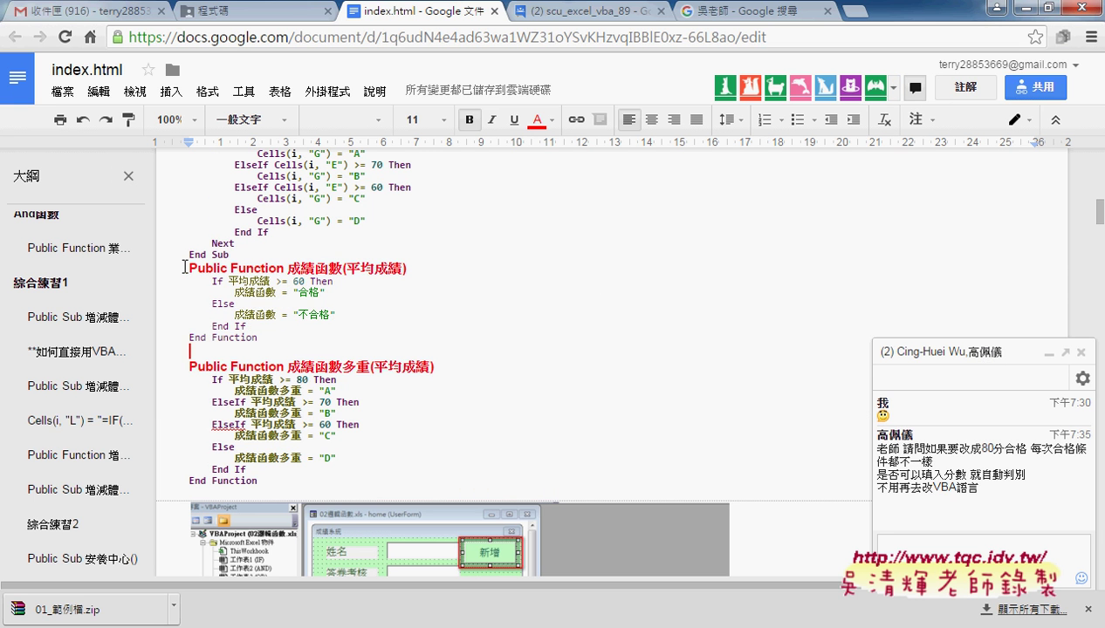
{"action": "left_click_drag", "start_coordinate": [189, 267], "coordinate": [281, 478]}
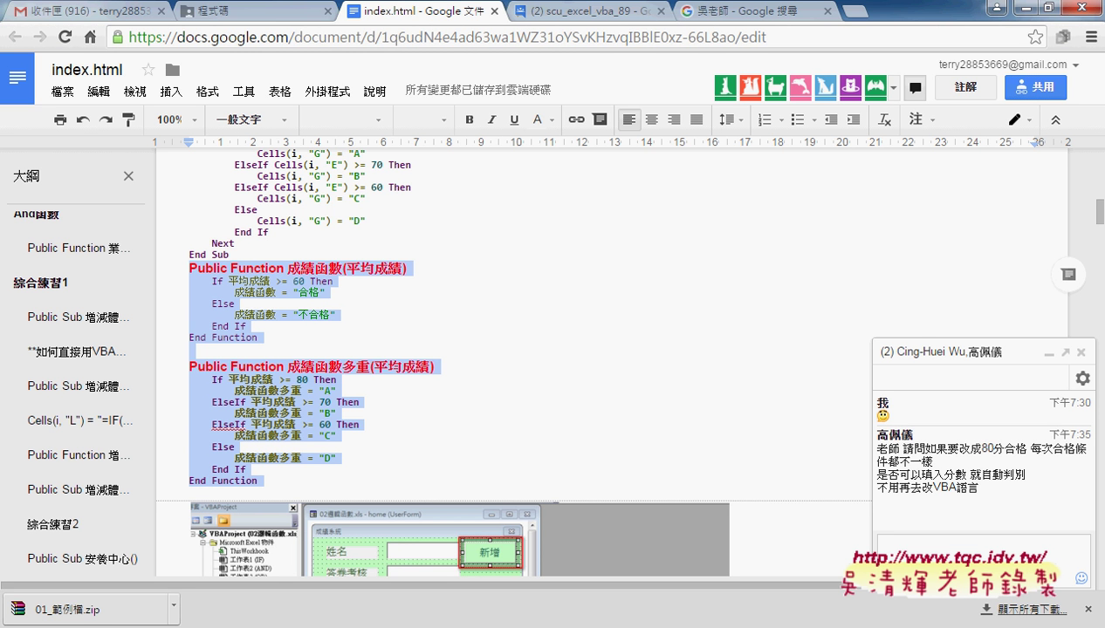
Step: Paste 成績函數 and 成績函數多重 into Module1 below End Sub, then minimize Chrome
{"action": "left_click", "coordinate": [455, 524]}
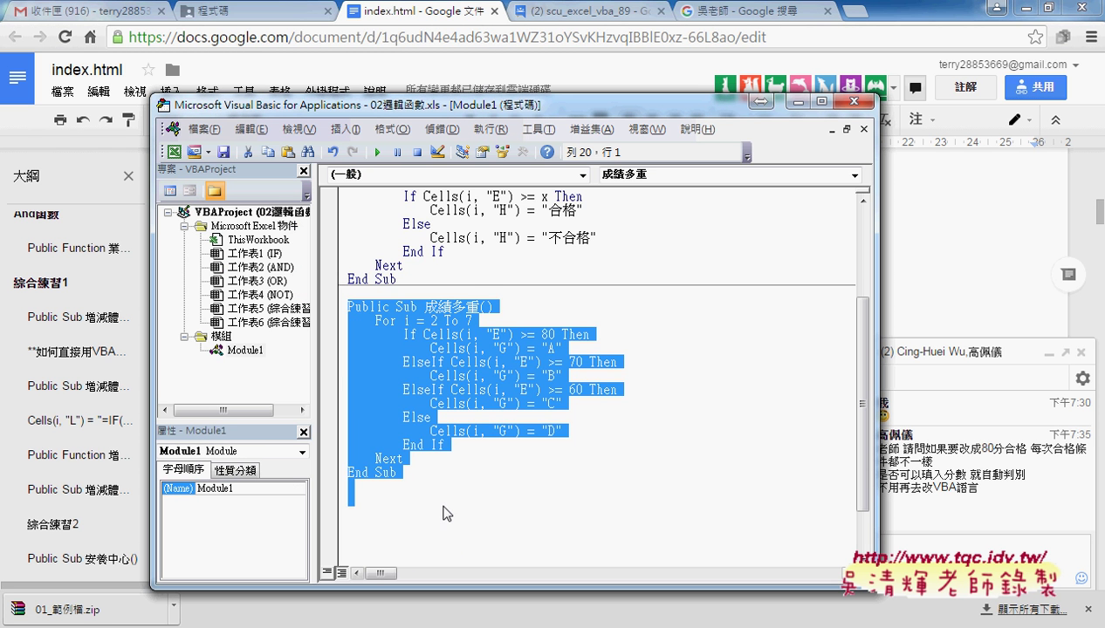
{"action": "left_click", "coordinate": [410, 495]}
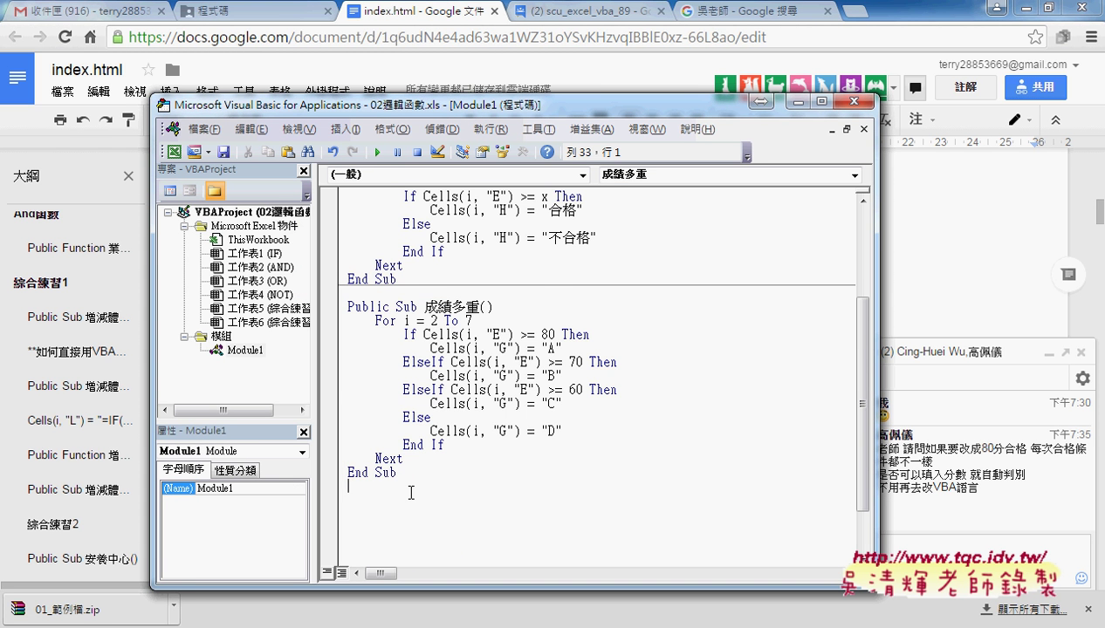
{"action": "type", "text": "Public Function 成績函數(平均成績)     If 平均成績 >= 60 Then         成績函數 = \"合格\"     Else         成績函數 = \"不合格\"     End If End Function  Public Function 成績函數多重(平均成績)     If 平均成績 >= 80 Then         成績函數多重 = \"A\"     ElseIf 平均成績 >= 70 Then         成績函數多重 = \"B\"     ElseIf 平均成績 >= 60 Then         成績函數多重 = \"C\"     Else         成績函數多重 = \"D\"     End If End Function"}
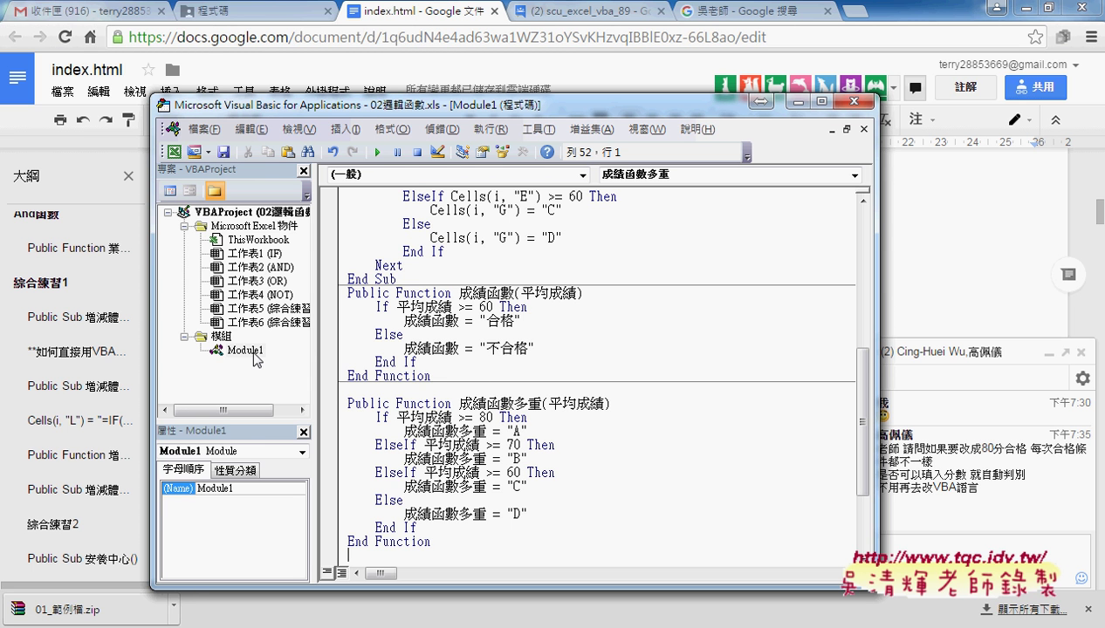
{"action": "left_click", "coordinate": [1031, 12]}
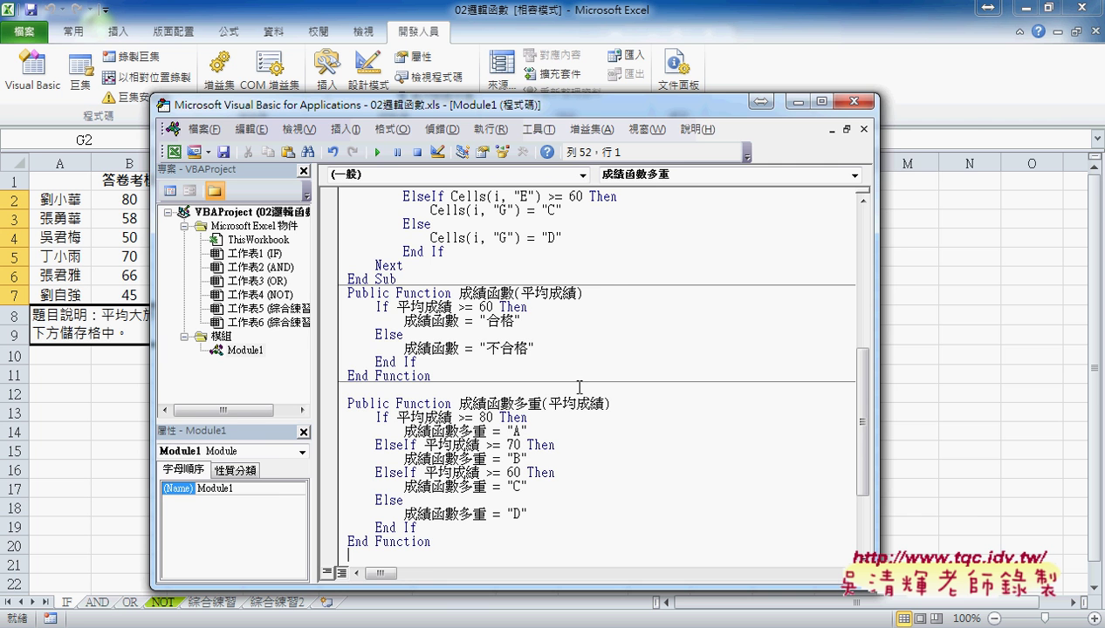
{"action": "left_click_drag", "start_coordinate": [557, 108], "coordinate": [783, 105]}
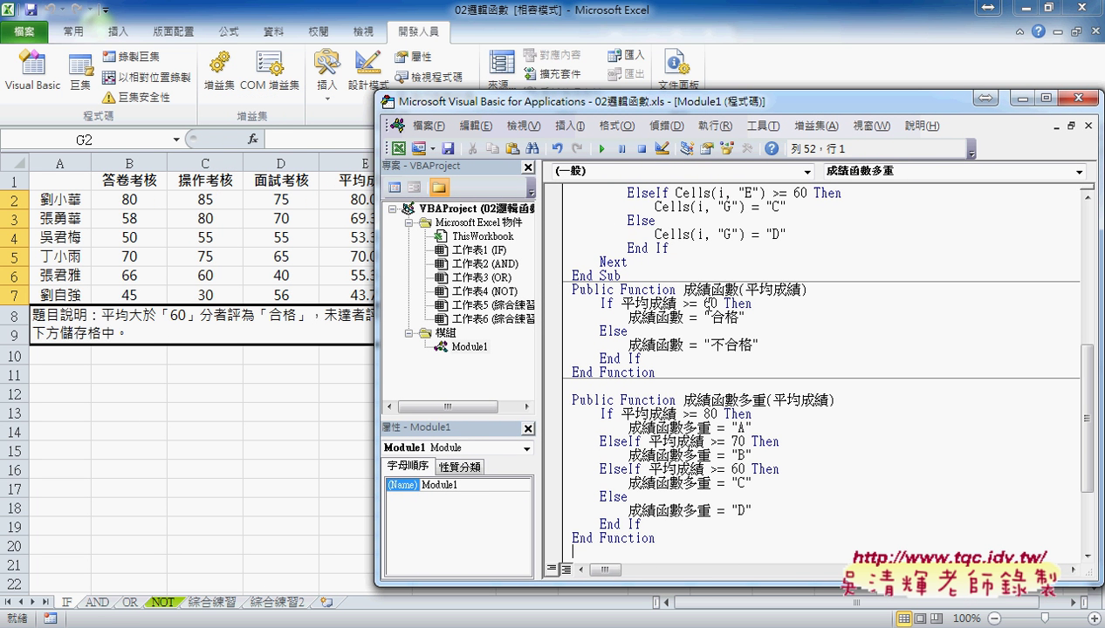
{"action": "left_click", "coordinate": [664, 307]}
{"action": "scroll", "coordinate": [692, 207], "scroll_direction": "up", "scroll_amount": 2}
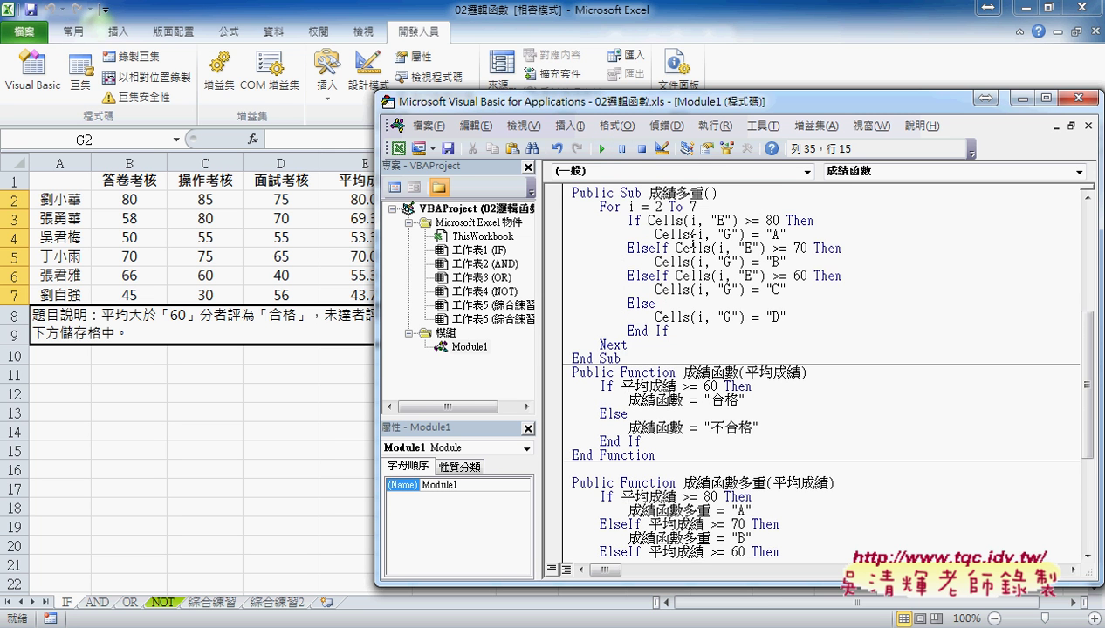
{"action": "double_click", "coordinate": [634, 193]}
{"action": "left_click_drag", "start_coordinate": [648, 192], "coordinate": [644, 191]}
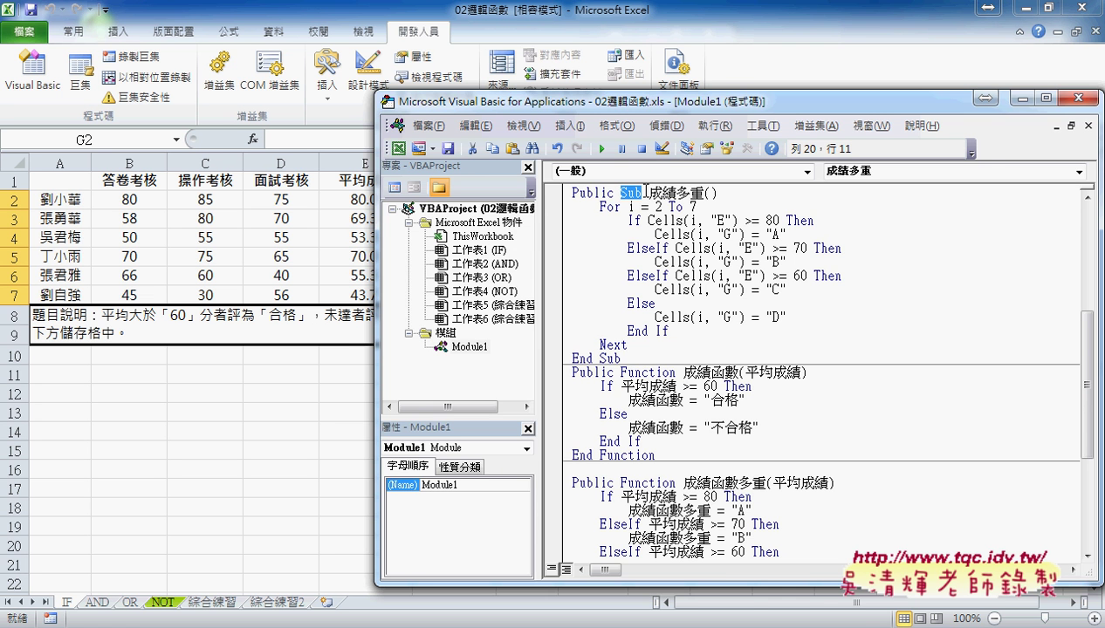
{"action": "left_click_drag", "start_coordinate": [676, 102], "coordinate": [699, 254]}
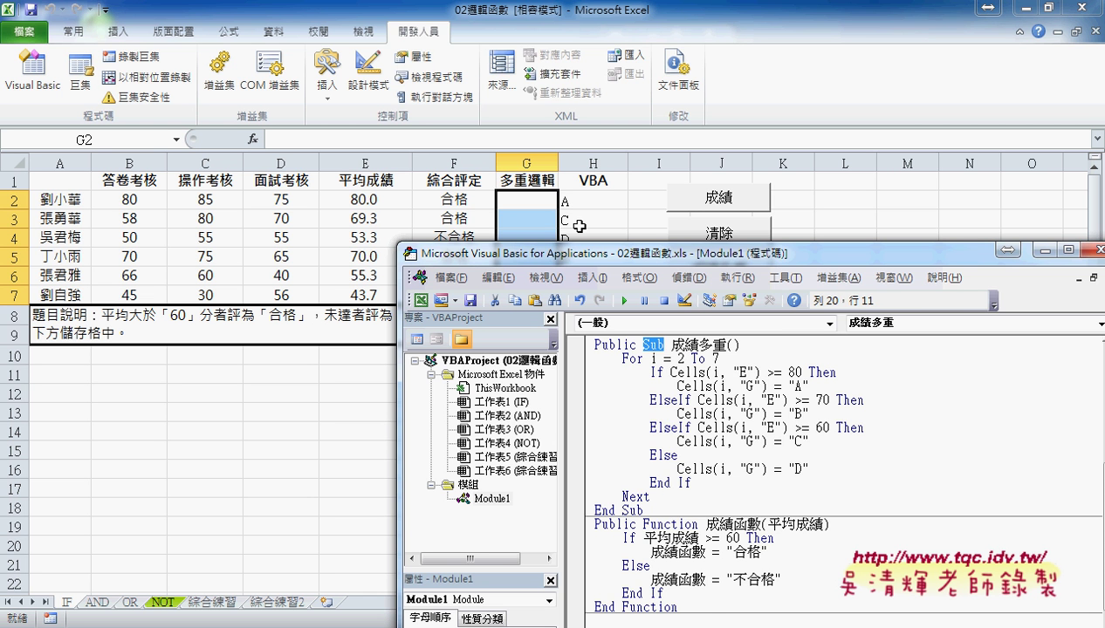
{"action": "left_click_drag", "start_coordinate": [638, 256], "coordinate": [537, 58]}
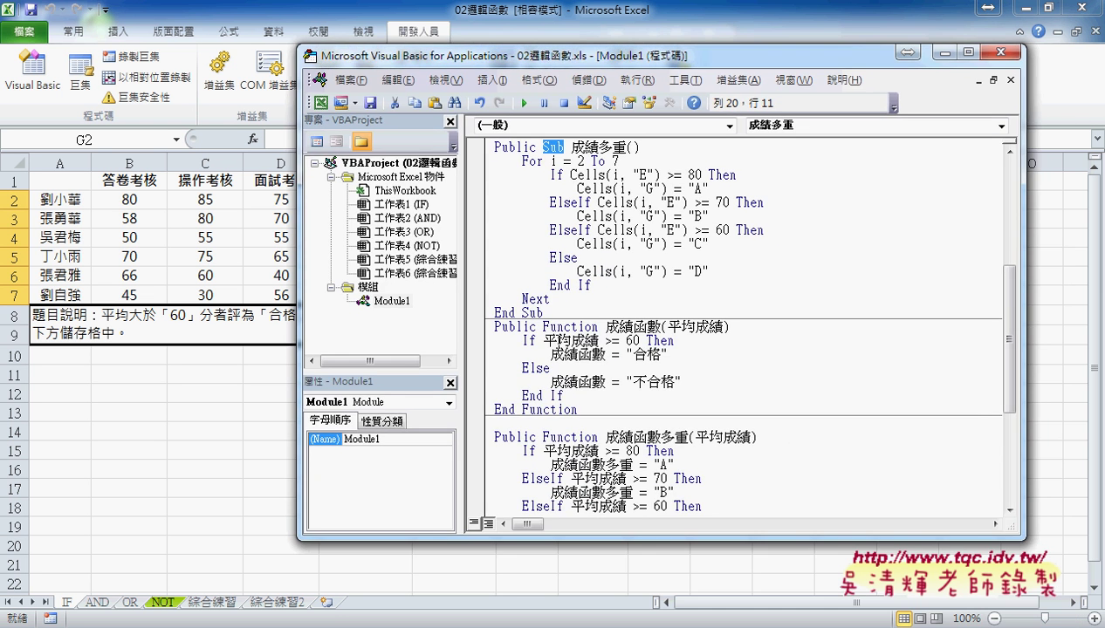
Step: Highlight the 成績函數 and 成績函數多重 names and the 平均成績 parameter in the VBA code
{"action": "double_click", "coordinate": [548, 327]}
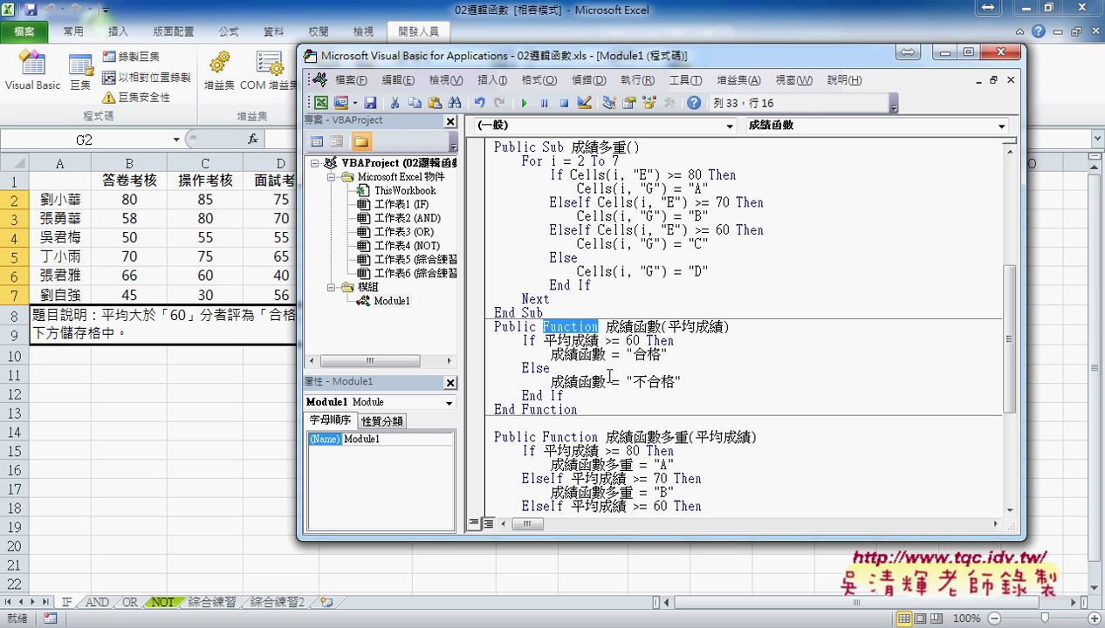
{"action": "left_click_drag", "start_coordinate": [605, 327], "coordinate": [660, 327]}
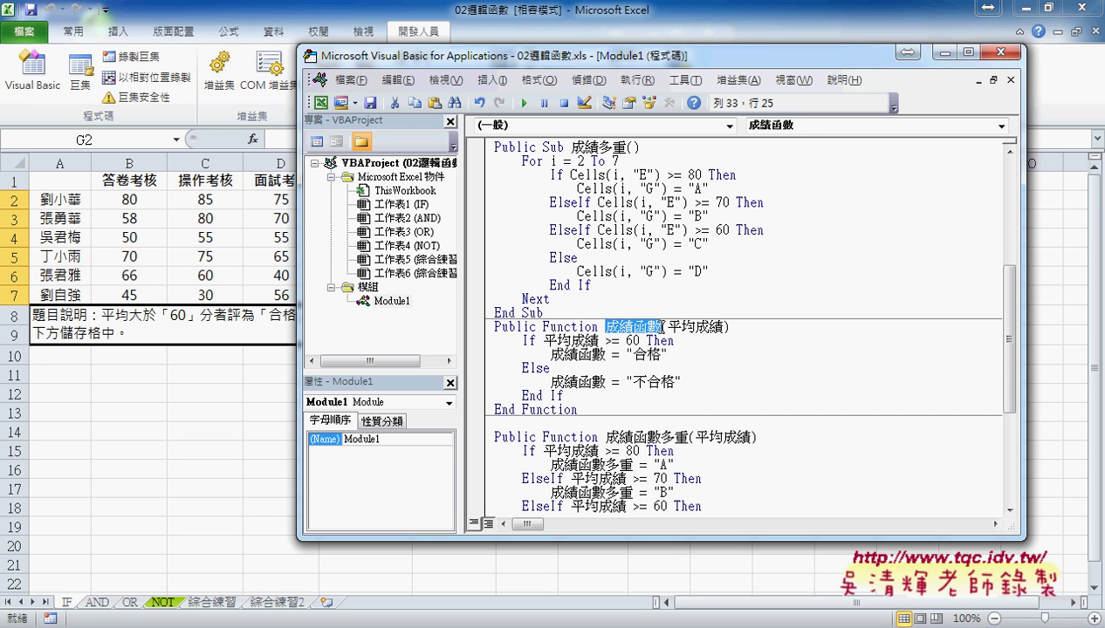
{"action": "left_click_drag", "start_coordinate": [606, 437], "coordinate": [690, 438]}
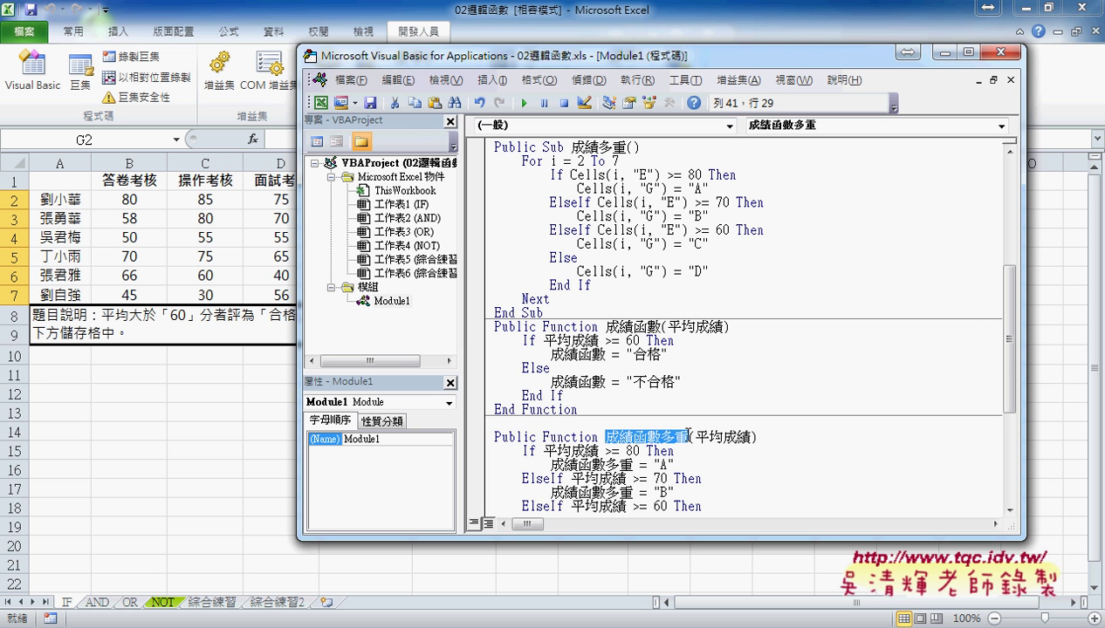
{"action": "left_click_drag", "start_coordinate": [668, 326], "coordinate": [726, 329]}
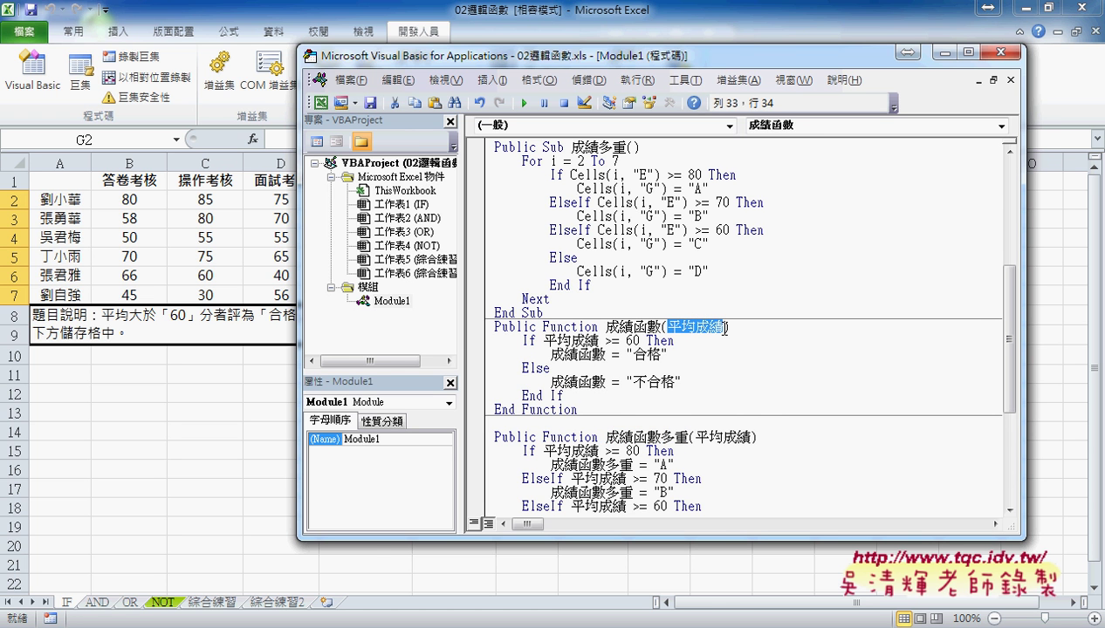
Step: In Excel, delete the old letter grades from H2:H7 and select H2
{"action": "left_click", "coordinate": [262, 216]}
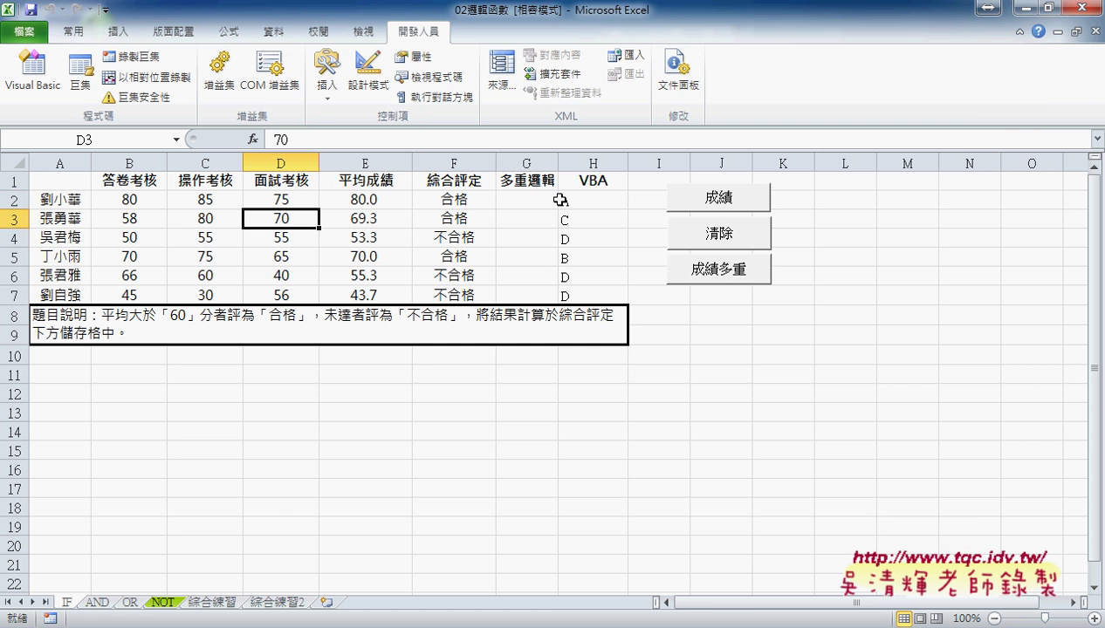
{"action": "left_click_drag", "start_coordinate": [584, 199], "coordinate": [597, 292]}
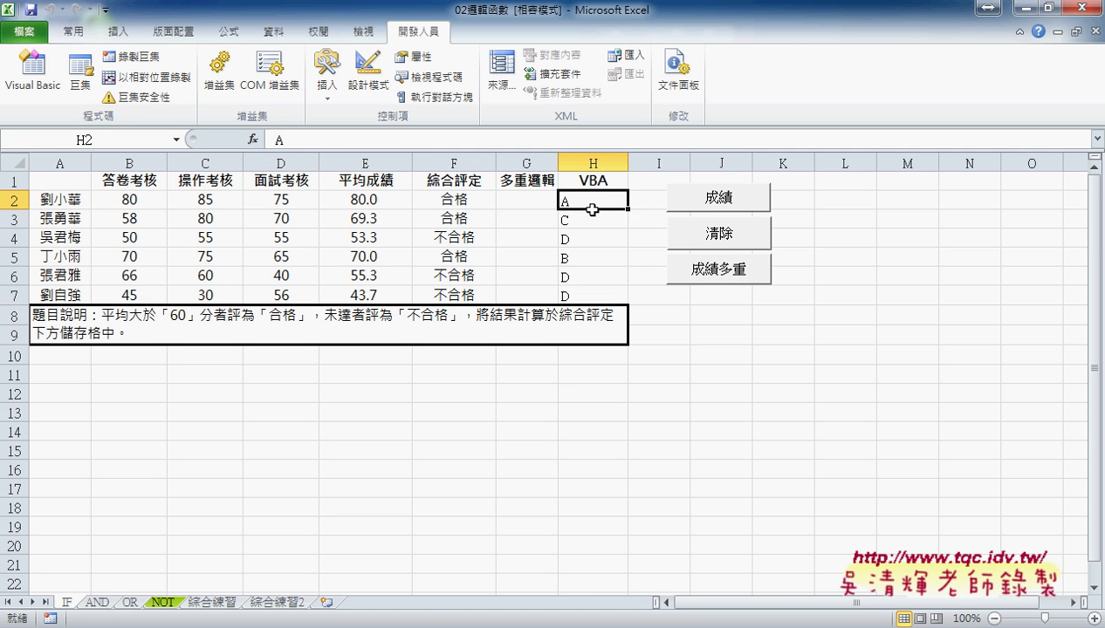
{"action": "key", "text": "Delete"}
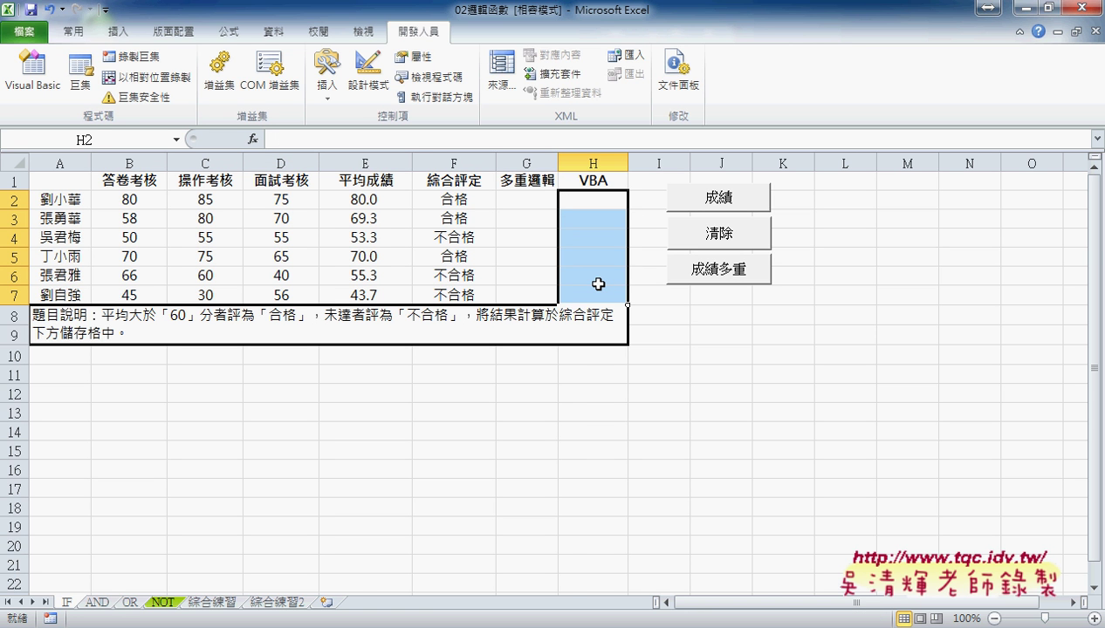
{"action": "left_click", "coordinate": [588, 203]}
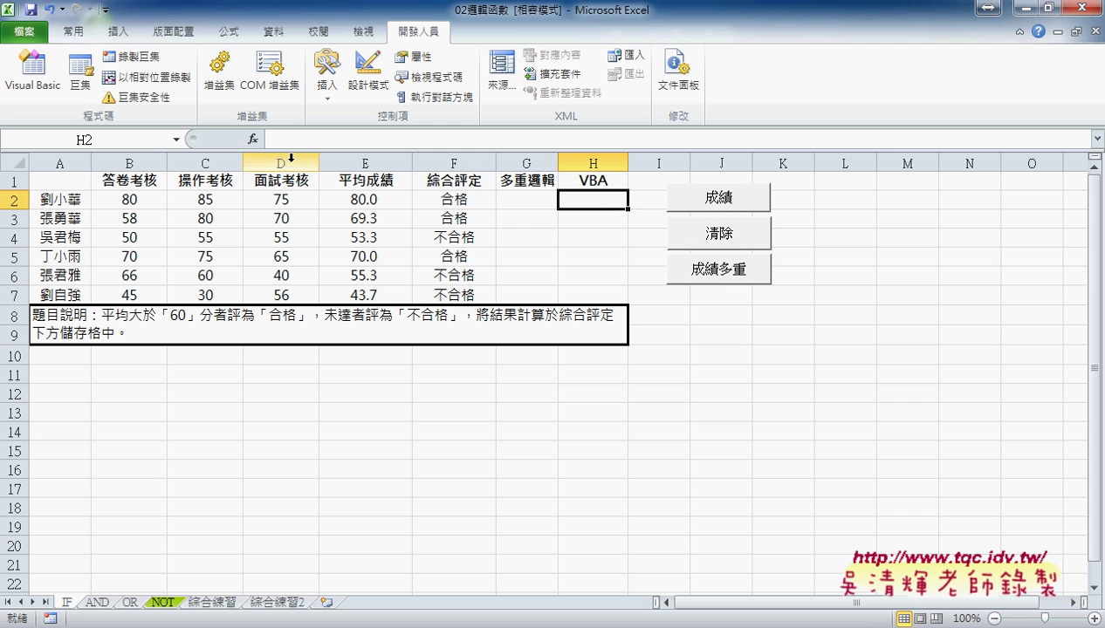
Step: Insert the 成績函數 function into H2 from the 使用者定義 (user-defined) category
{"action": "left_click", "coordinate": [253, 139]}
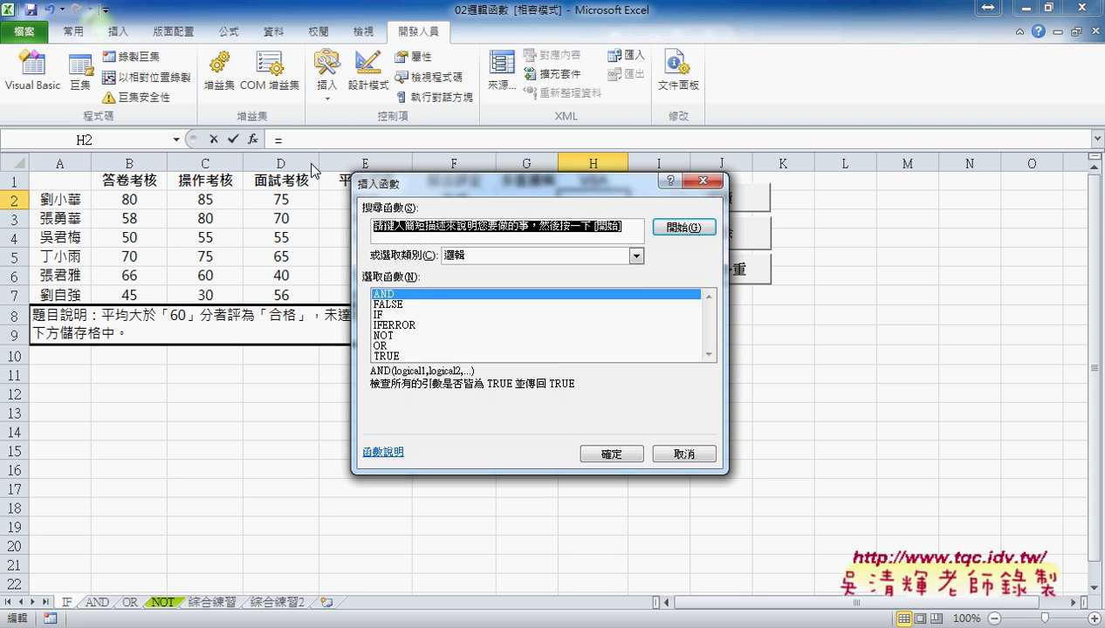
{"action": "left_click", "coordinate": [636, 255]}
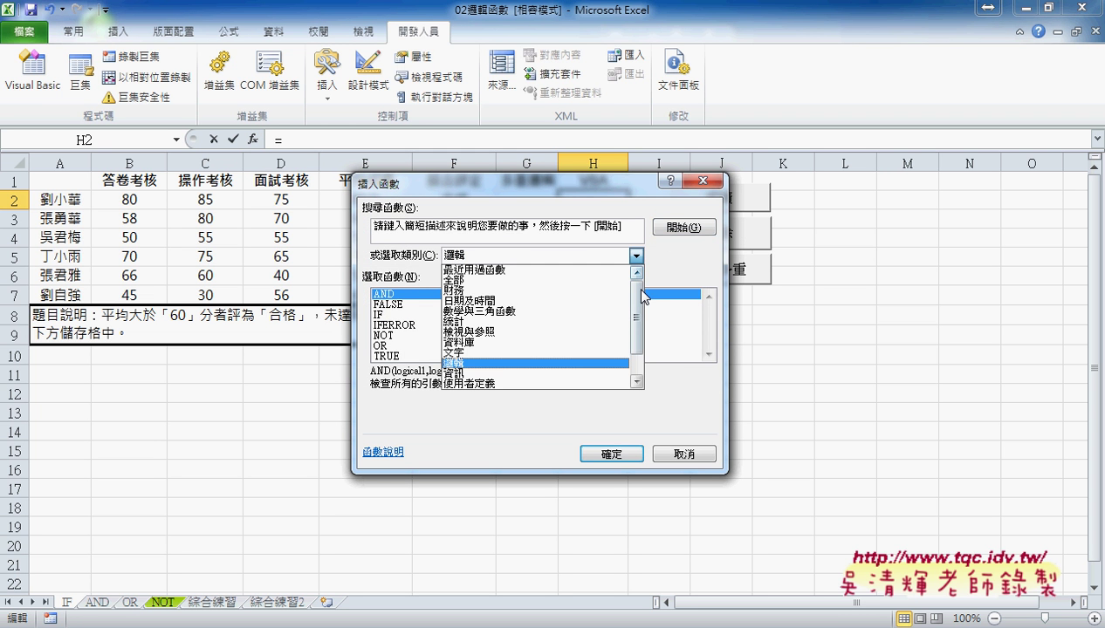
{"action": "scroll", "coordinate": [643, 297], "scroll_direction": "down", "scroll_amount": 1}
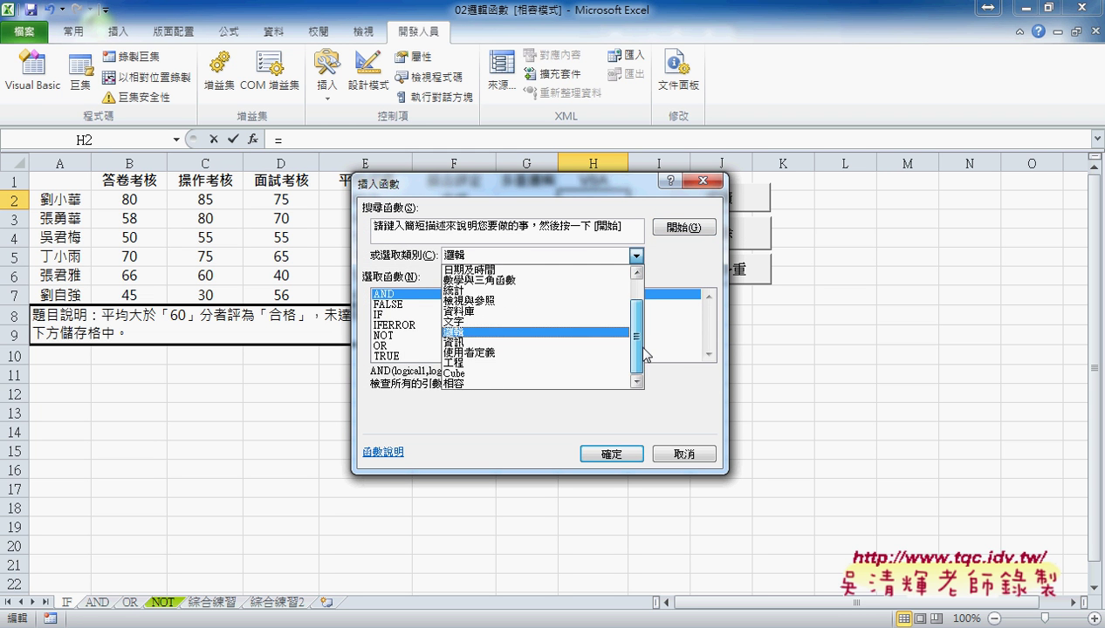
{"action": "left_click", "coordinate": [551, 352]}
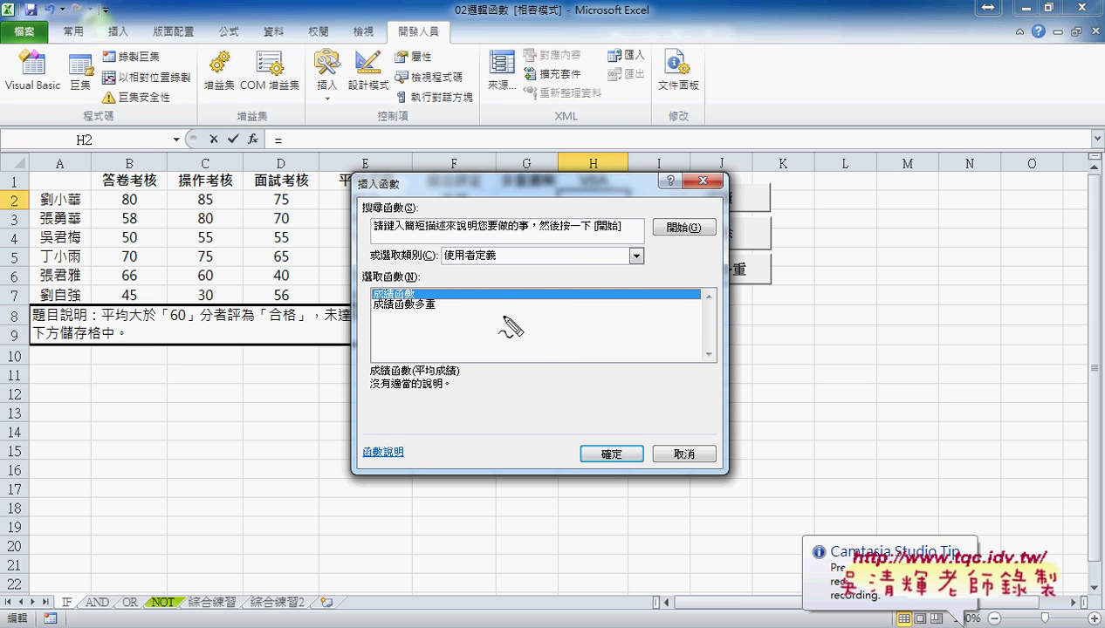
{"action": "mouse_move", "coordinate": [497, 259]}
{"action": "left_mouse_down"}
{"action": "mouse_move", "coordinate": [449, 272]}
{"action": "mouse_move", "coordinate": [447, 262]}
{"action": "left_mouse_up"}
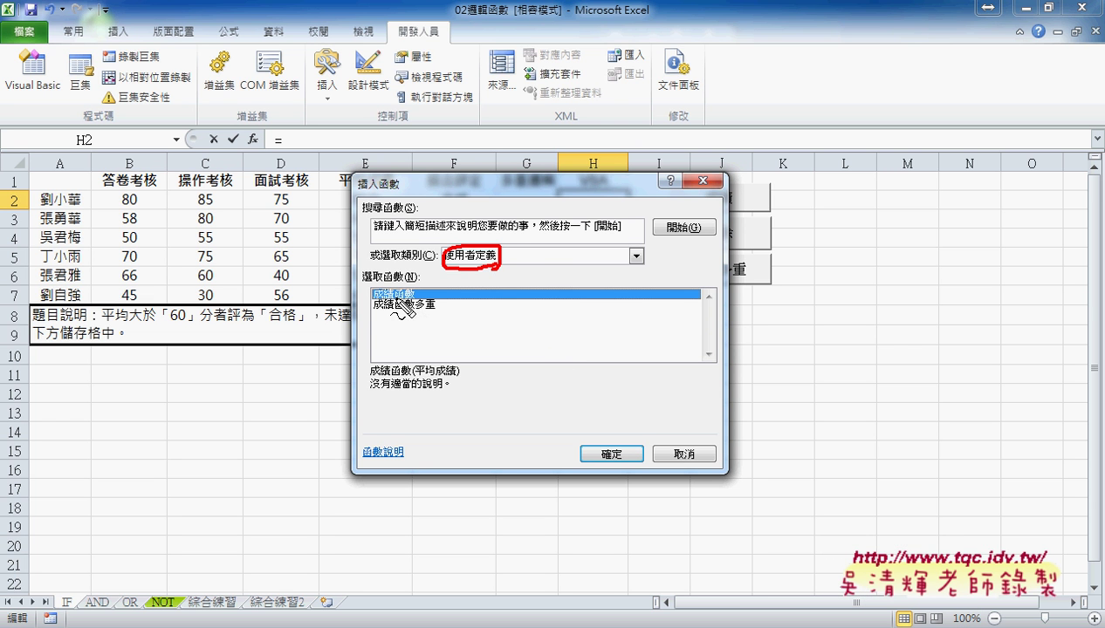
{"action": "left_click_drag", "start_coordinate": [372, 303], "coordinate": [408, 307]}
{"action": "left_click_drag", "start_coordinate": [375, 261], "coordinate": [434, 262]}
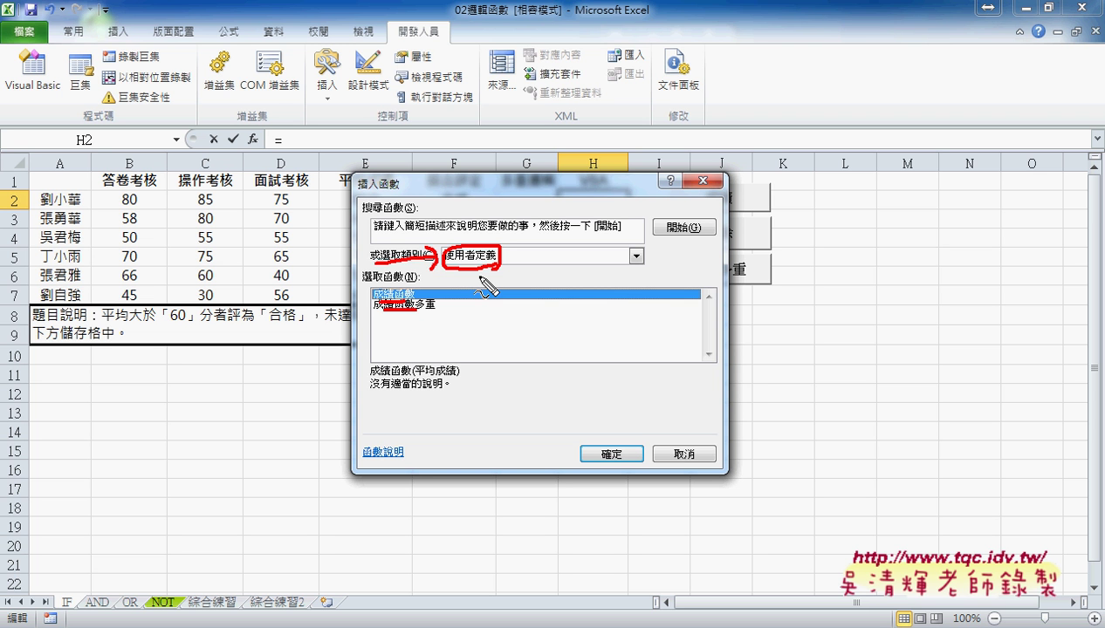
{"action": "key", "text": "Escape"}
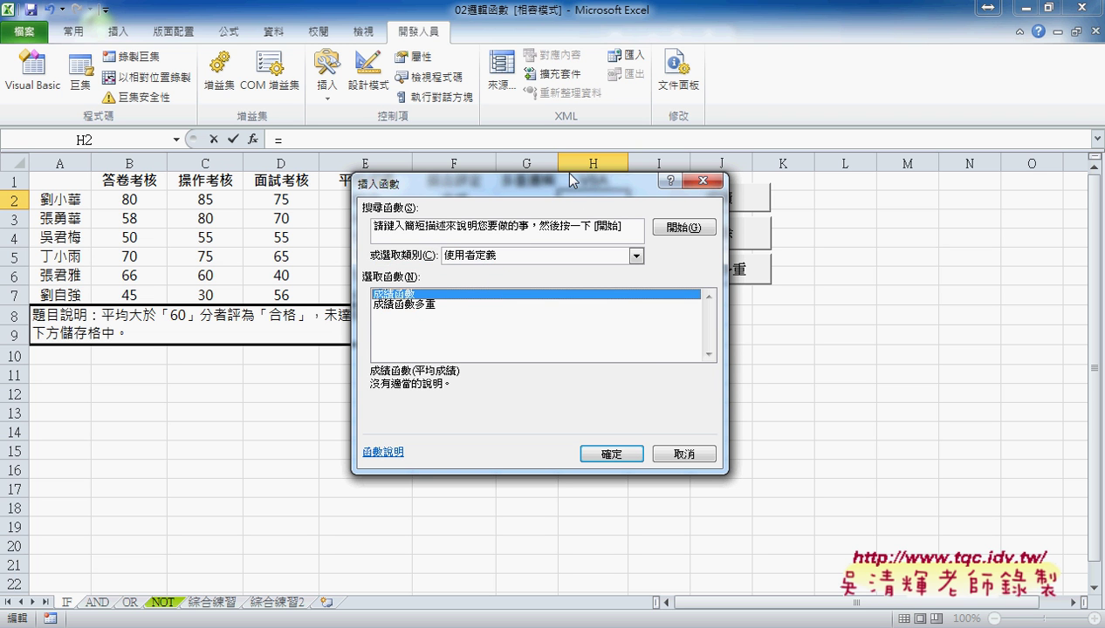
{"action": "left_click_drag", "start_coordinate": [564, 185], "coordinate": [860, 174]}
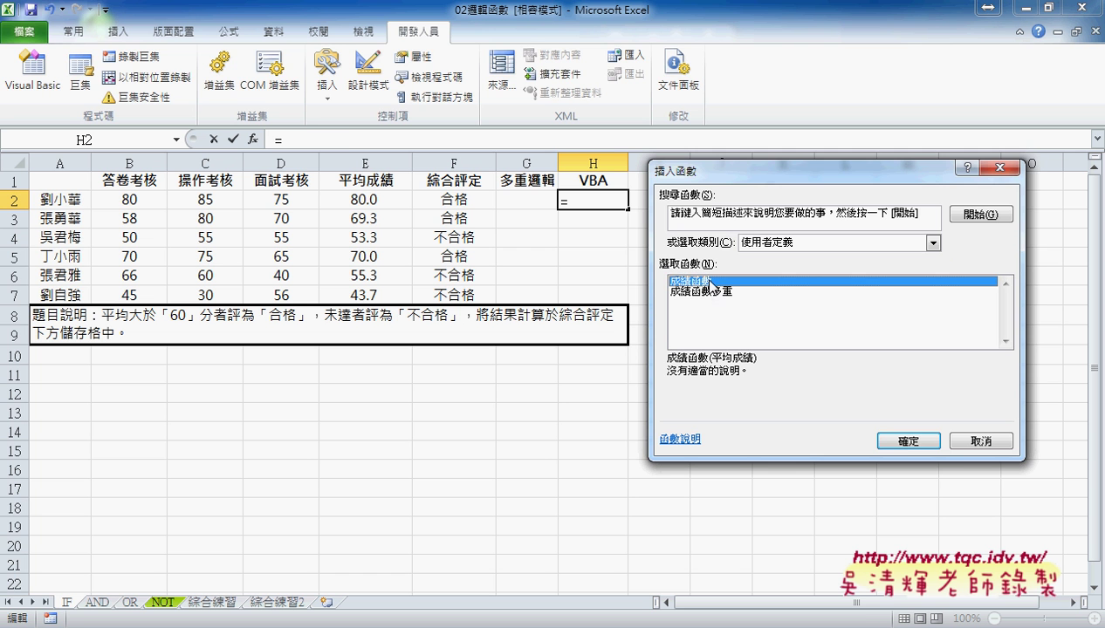
{"action": "left_click", "coordinate": [906, 442]}
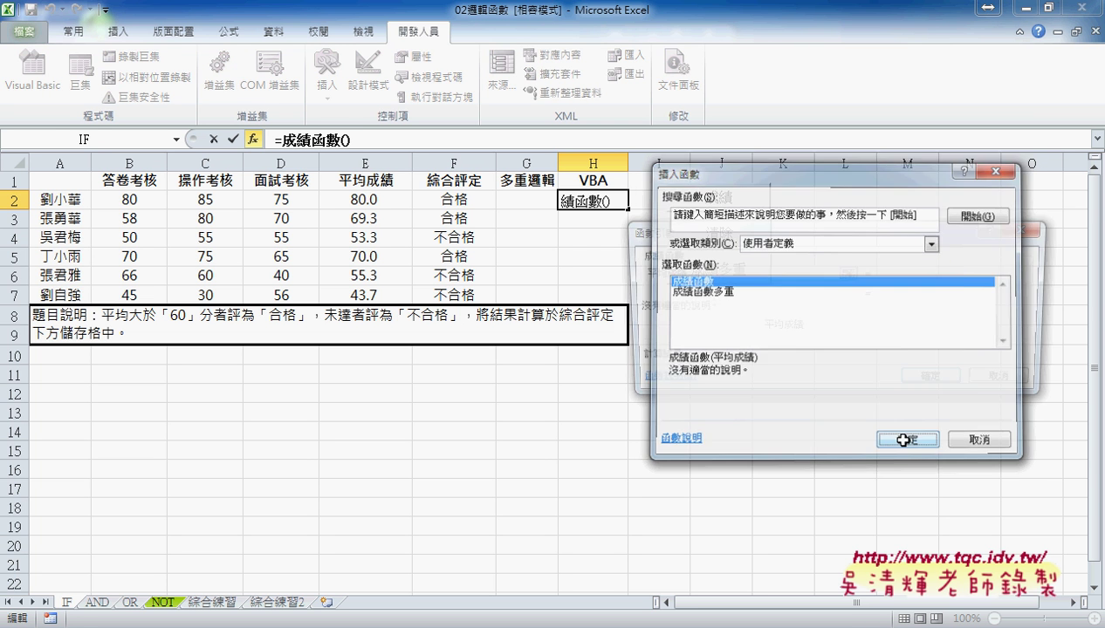
Step: Complete =成績函數(E2) in H2, fill it down to H7, then delete the results
{"action": "left_click", "coordinate": [357, 206]}
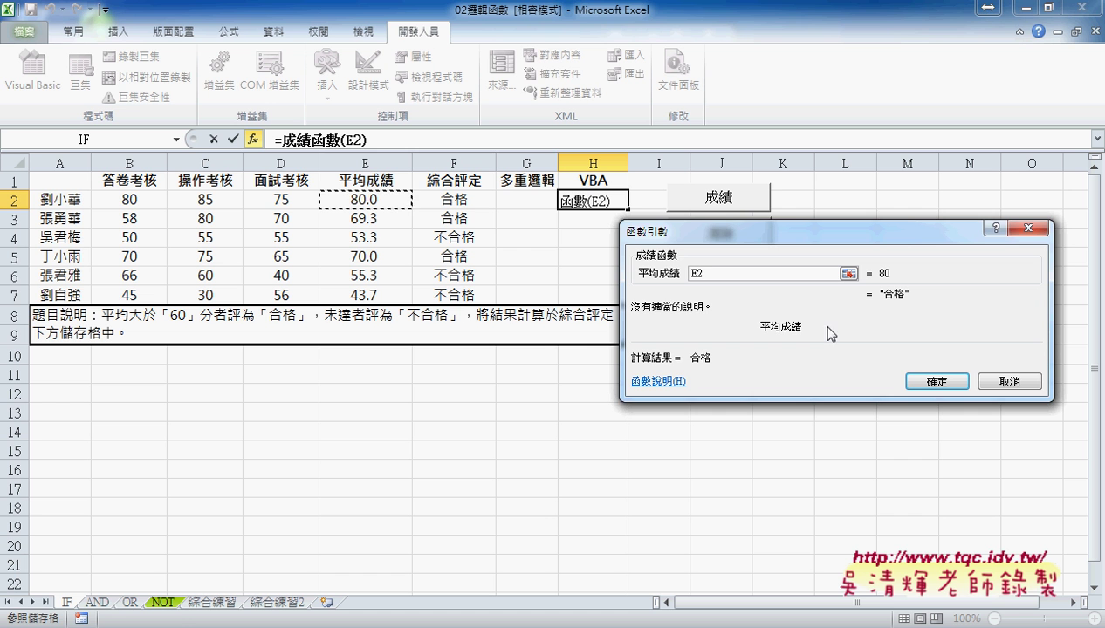
{"action": "left_click", "coordinate": [937, 381]}
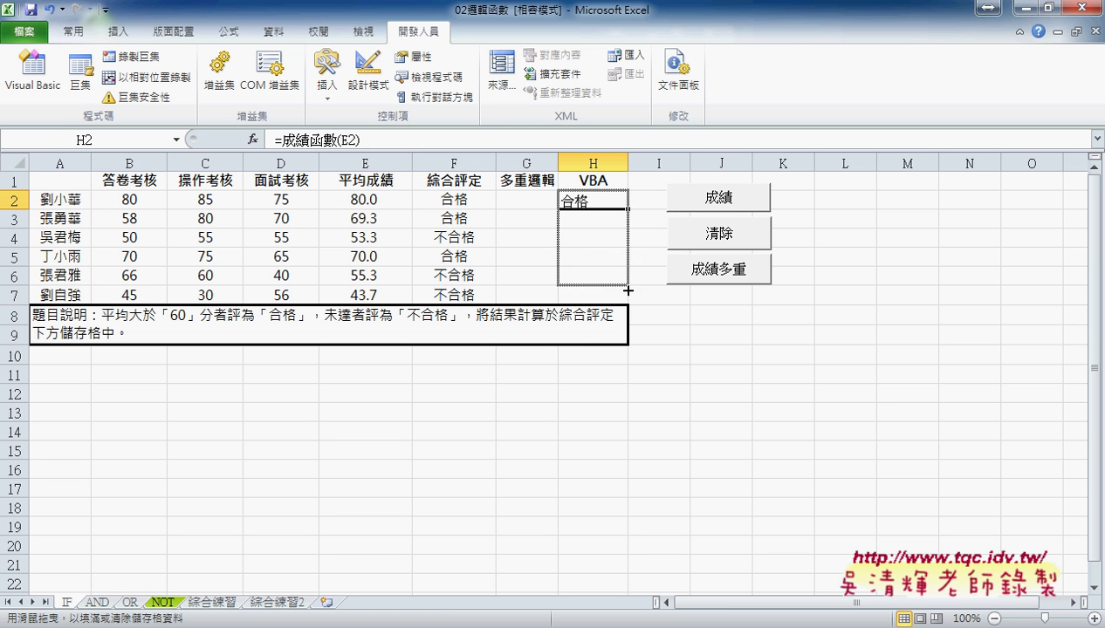
{"action": "left_click_drag", "start_coordinate": [628, 210], "coordinate": [630, 304]}
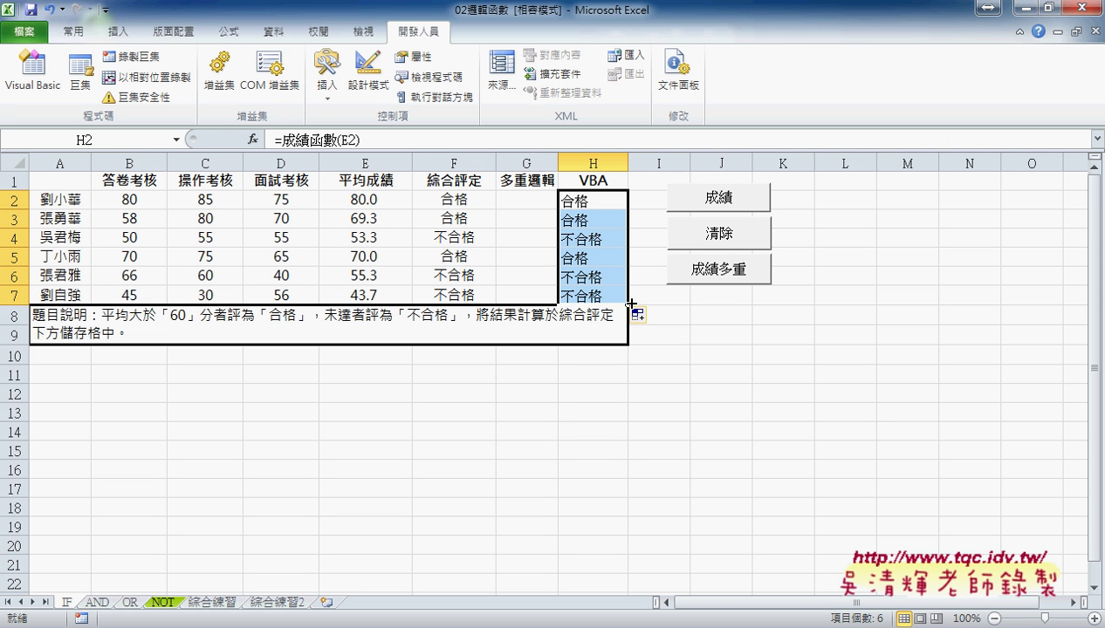
{"action": "key", "text": "Delete"}
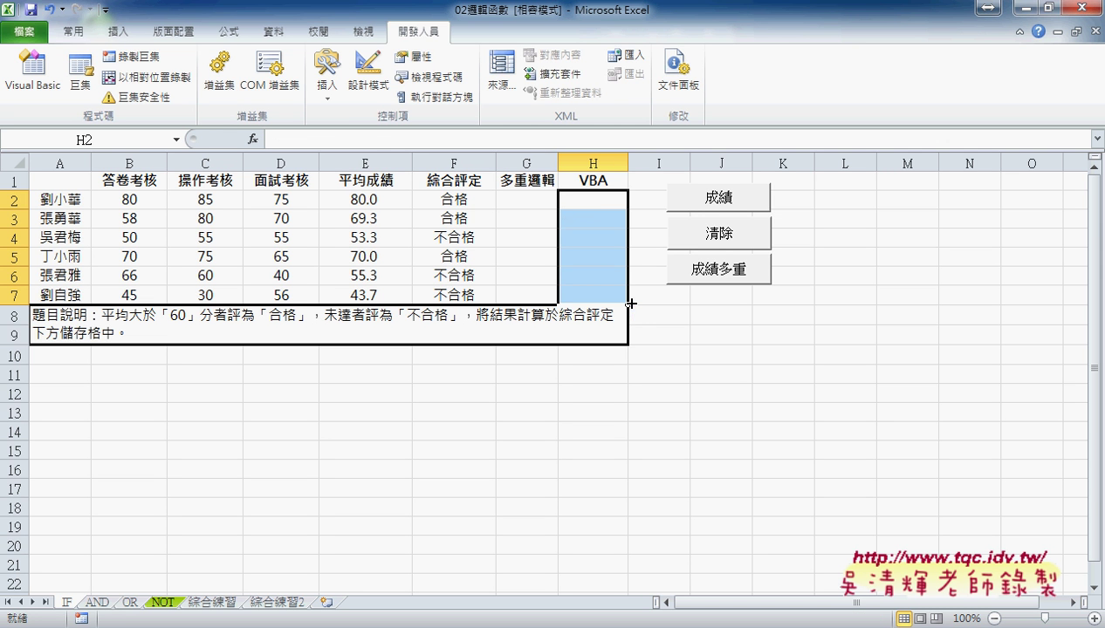
Step: Enter =成績函數多重(E2) in H2 and fill down to H7, giving grades A, C, D, B, D, D
{"action": "left_click", "coordinate": [580, 199]}
{"action": "left_click", "coordinate": [252, 140]}
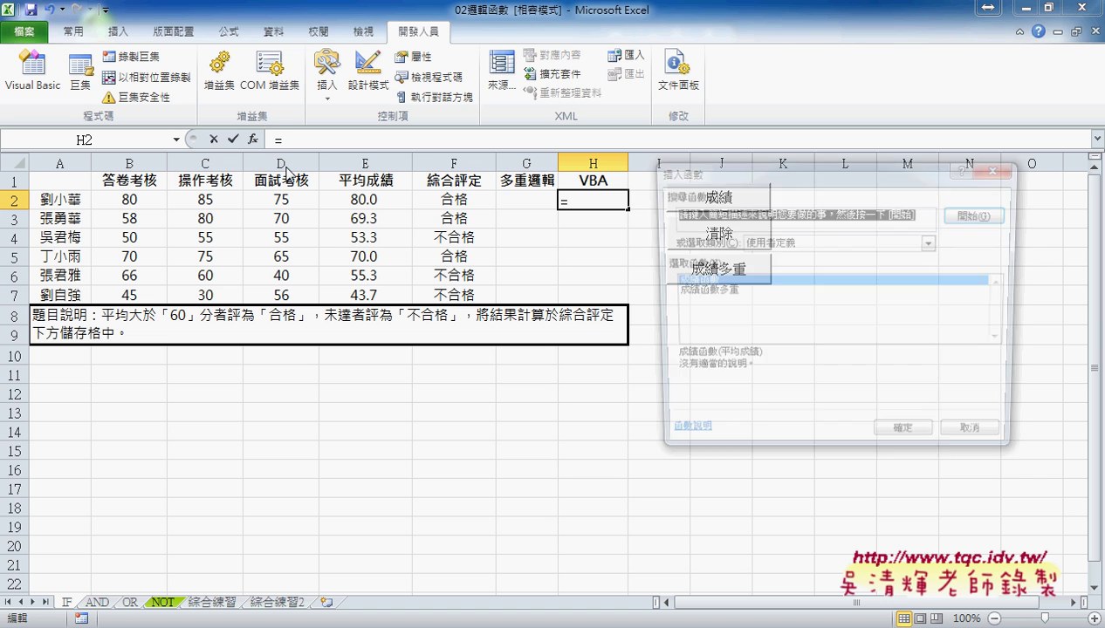
{"action": "left_click", "coordinate": [716, 297]}
{"action": "left_click", "coordinate": [903, 444]}
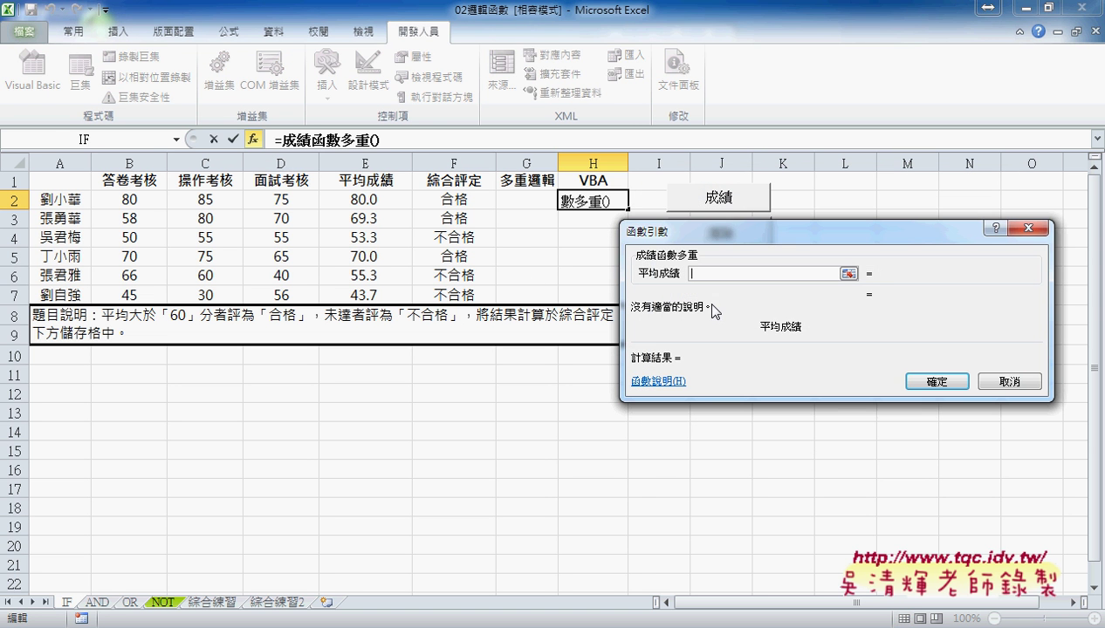
{"action": "left_click", "coordinate": [378, 201]}
{"action": "left_click", "coordinate": [934, 381]}
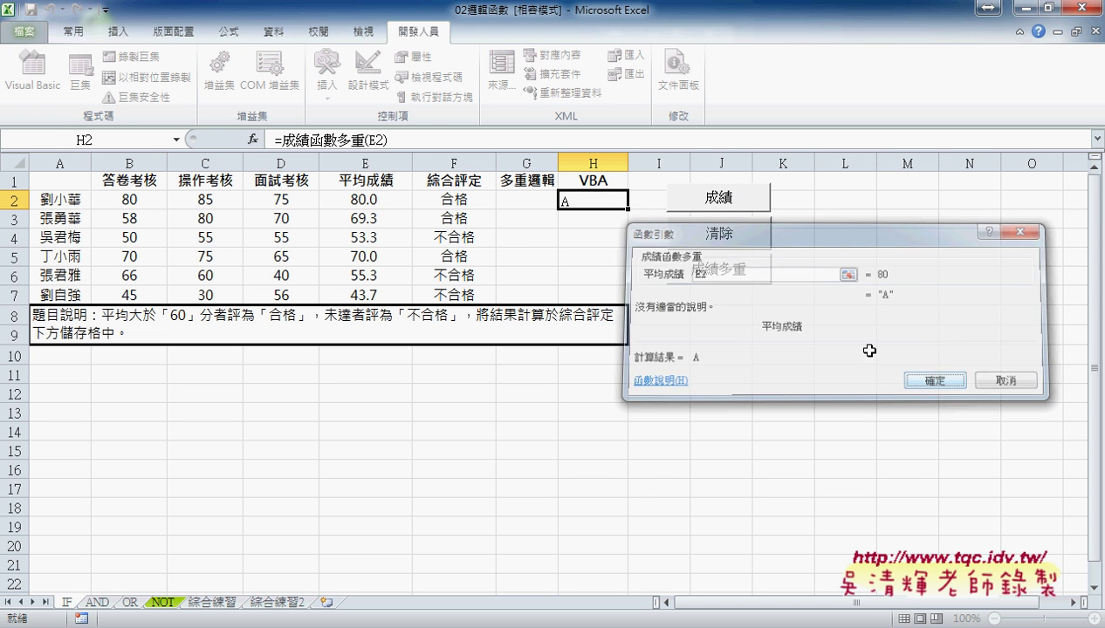
{"action": "left_click_drag", "start_coordinate": [626, 209], "coordinate": [632, 300]}
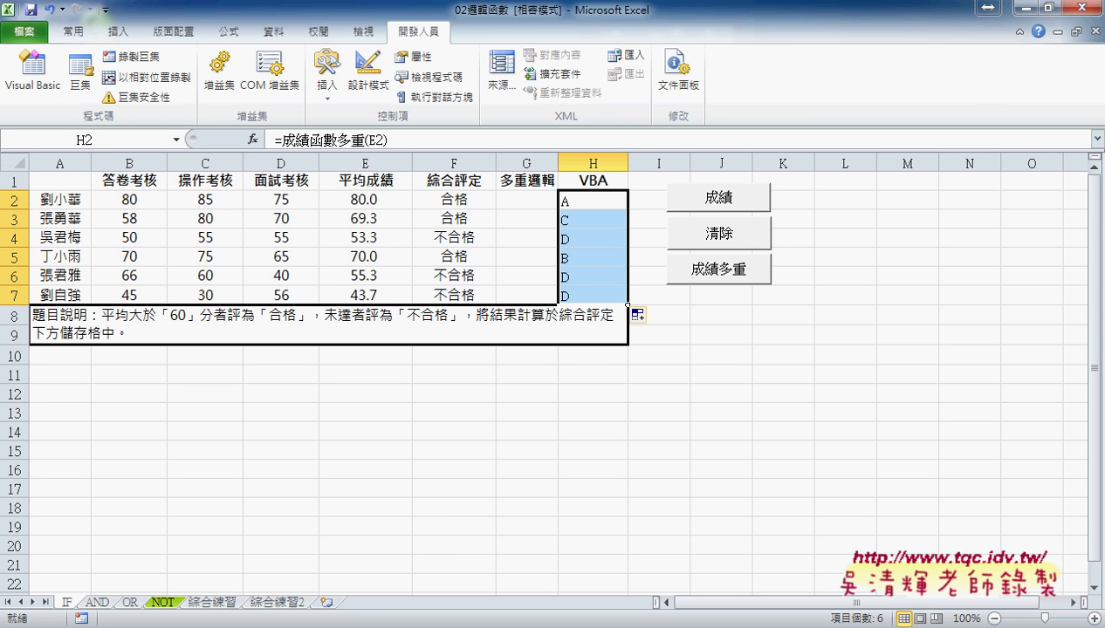
Step: In the VBA editor, select both function definitions and widen the Project pane
{"action": "left_click", "coordinate": [395, 537]}
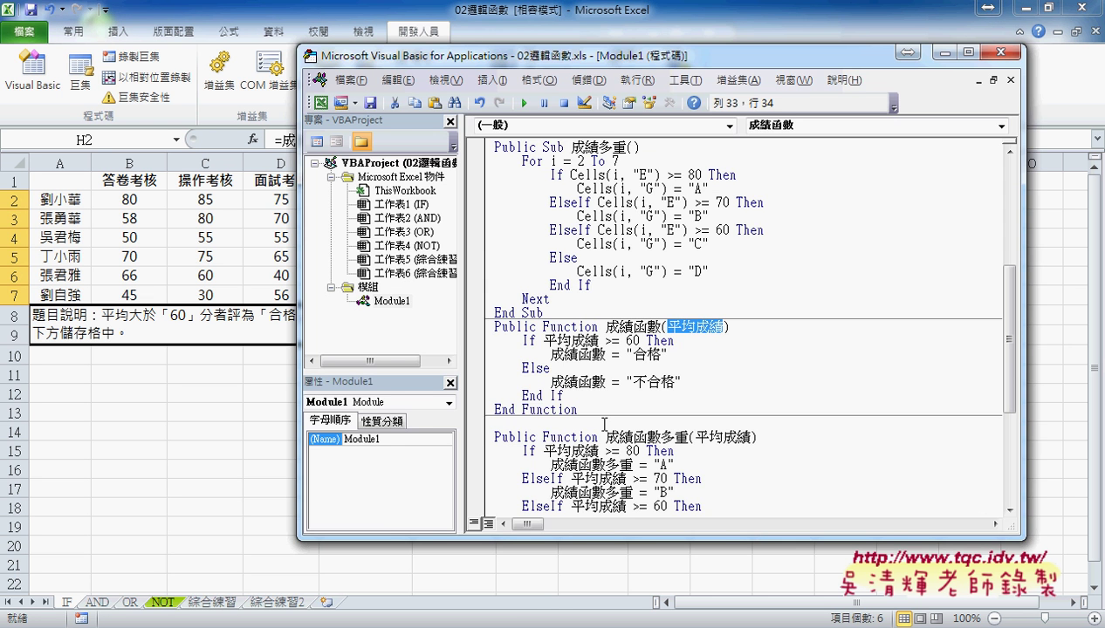
{"action": "left_click", "coordinate": [565, 421]}
{"action": "scroll", "coordinate": [565, 421], "scroll_direction": "down", "scroll_amount": 2}
{"action": "left_click_drag", "start_coordinate": [485, 251], "coordinate": [499, 498]}
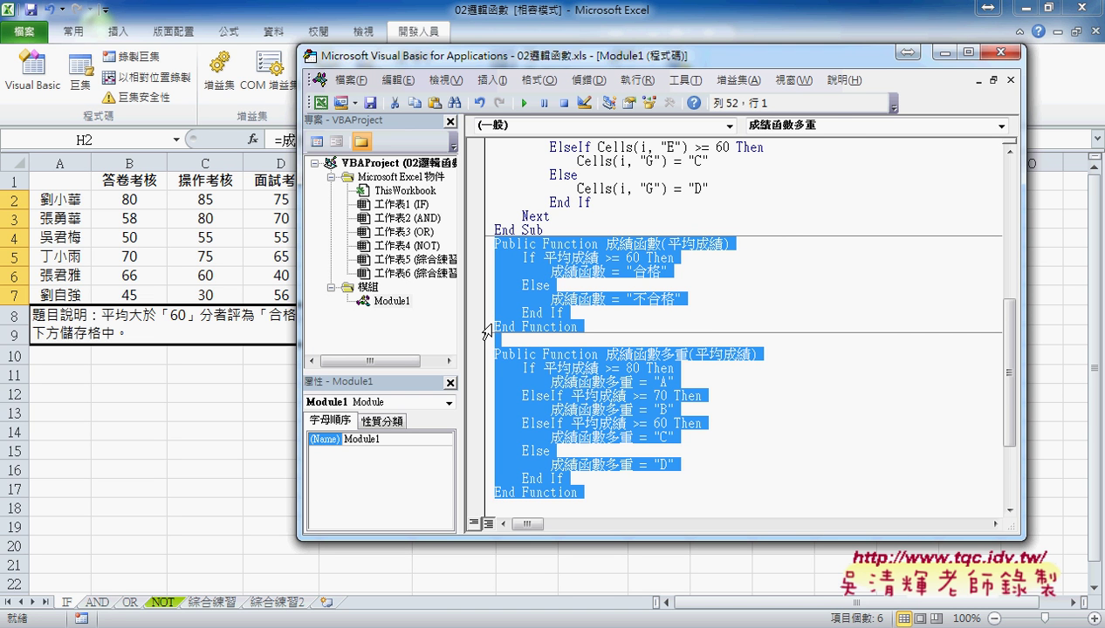
{"action": "left_click_drag", "start_coordinate": [459, 322], "coordinate": [509, 321]}
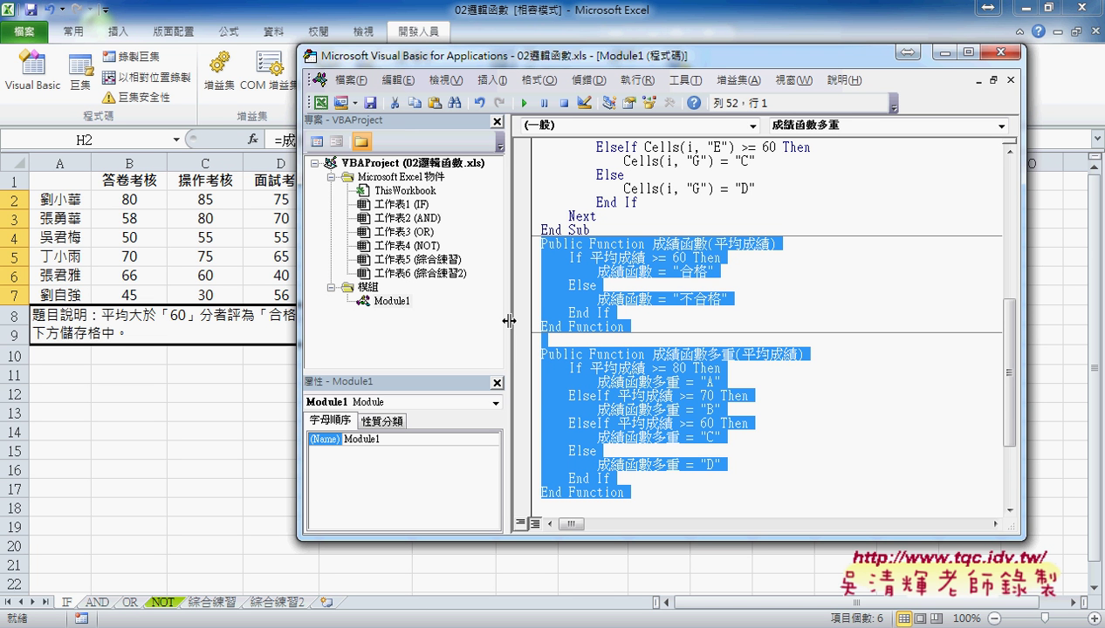
{"action": "left_click_drag", "start_coordinate": [518, 61], "coordinate": [491, 99]}
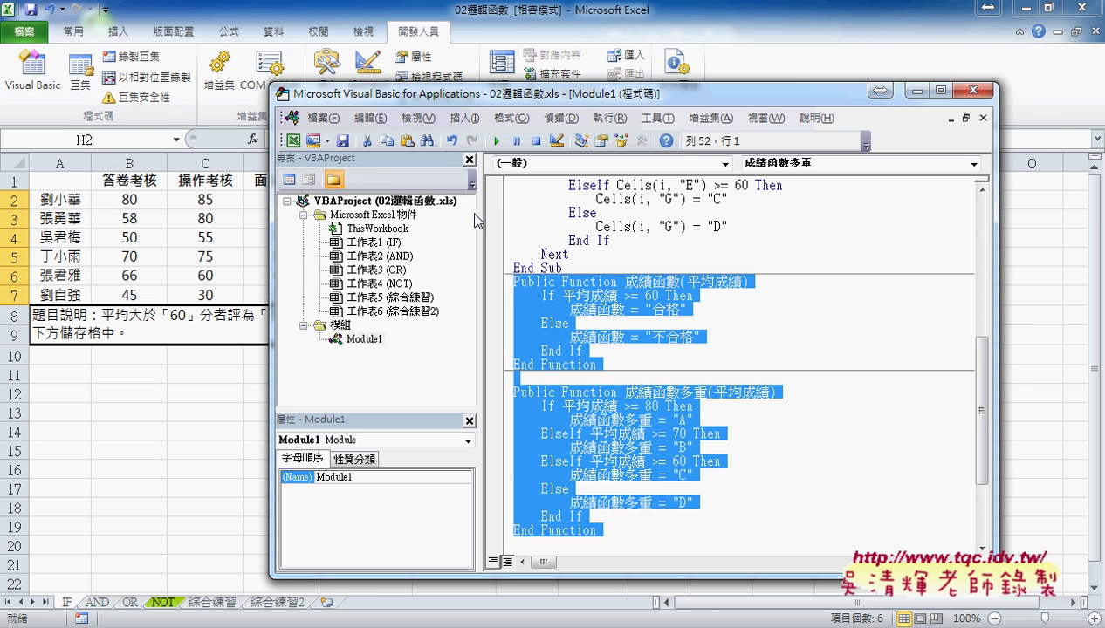
Step: Close the code editor, reopen it via Developer > Visual Basic, and select VBAProject
{"action": "left_click", "coordinate": [977, 90]}
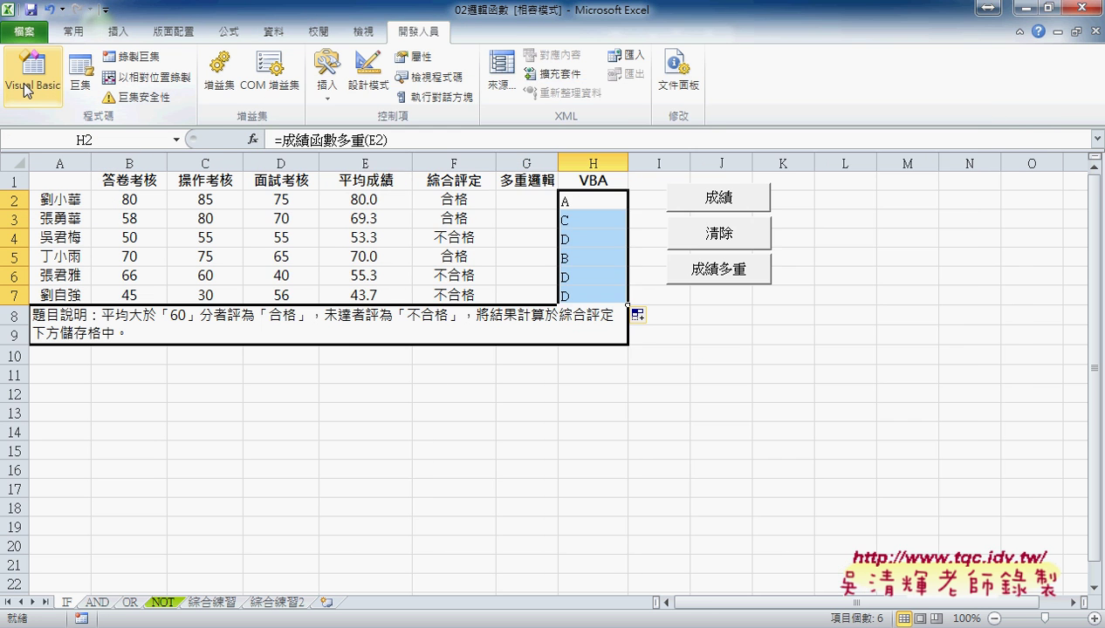
{"action": "left_click", "coordinate": [26, 87]}
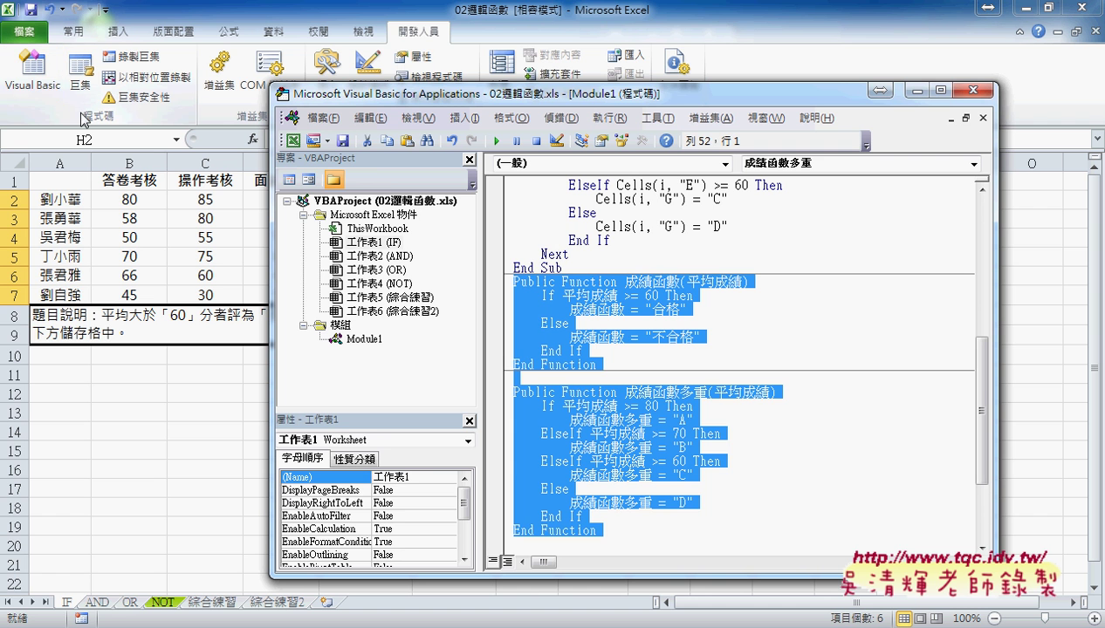
{"action": "left_click", "coordinate": [362, 203]}
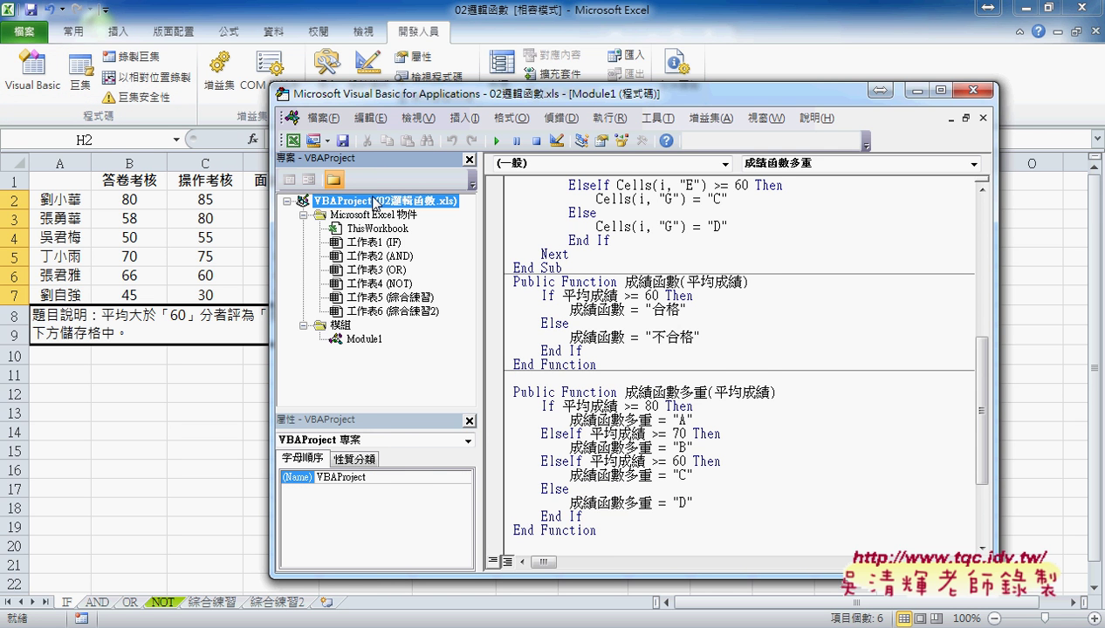